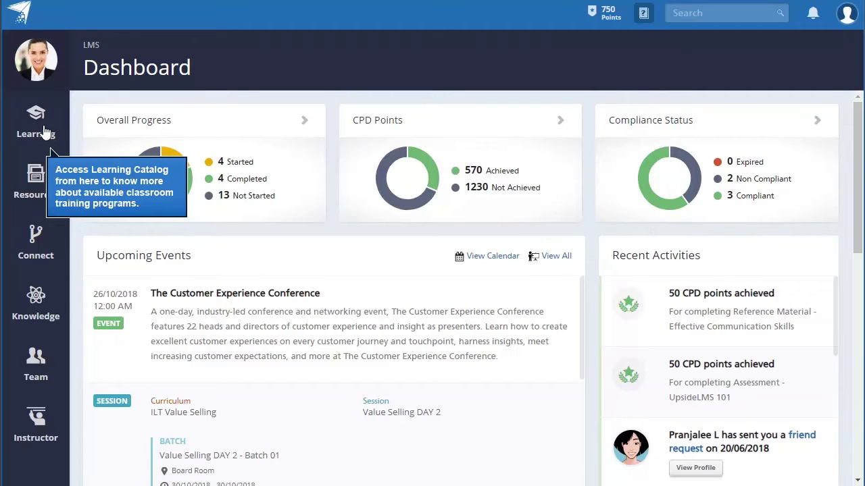
# Filter the learning catalog to curriculums with batches starting on 05/11/2018
pyautogui.click(44, 131)
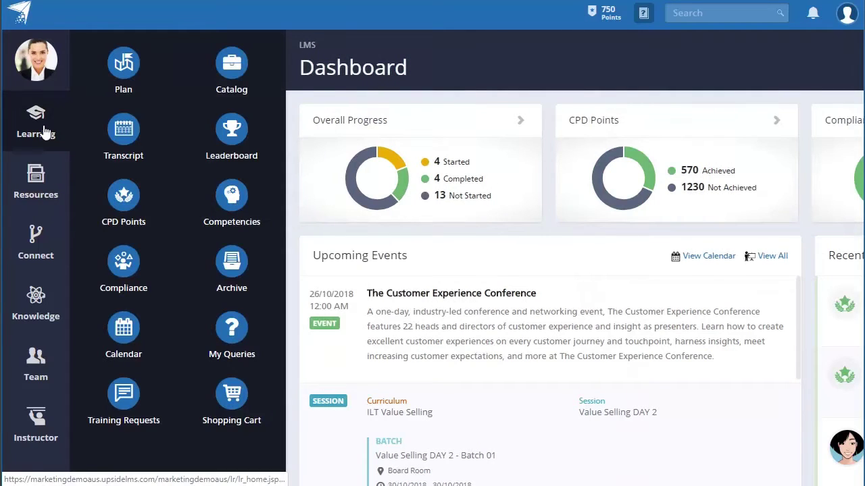
pyautogui.click(232, 64)
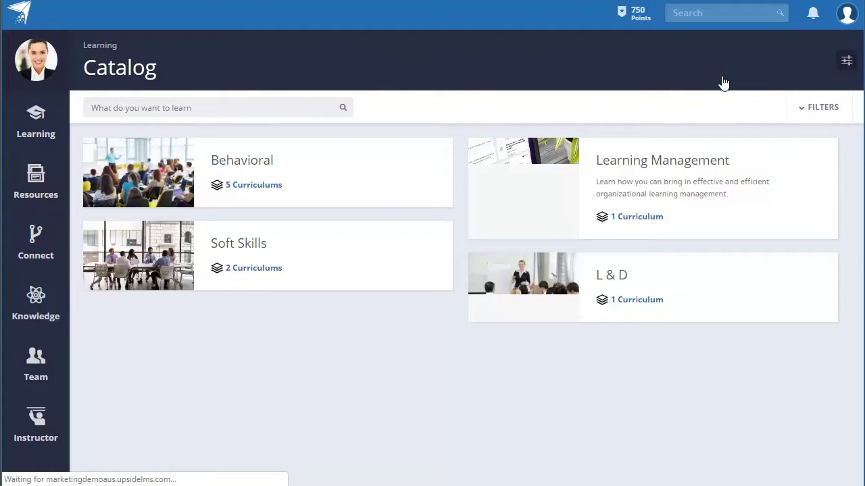
pyautogui.click(831, 112)
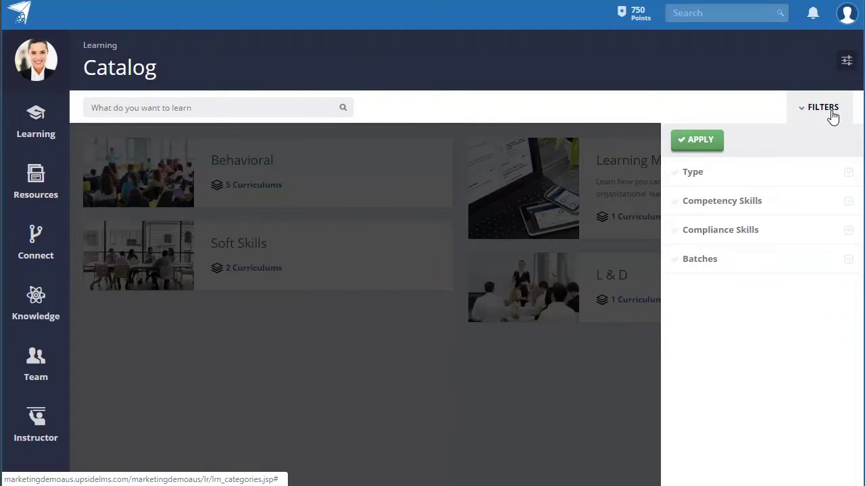
pyautogui.click(697, 264)
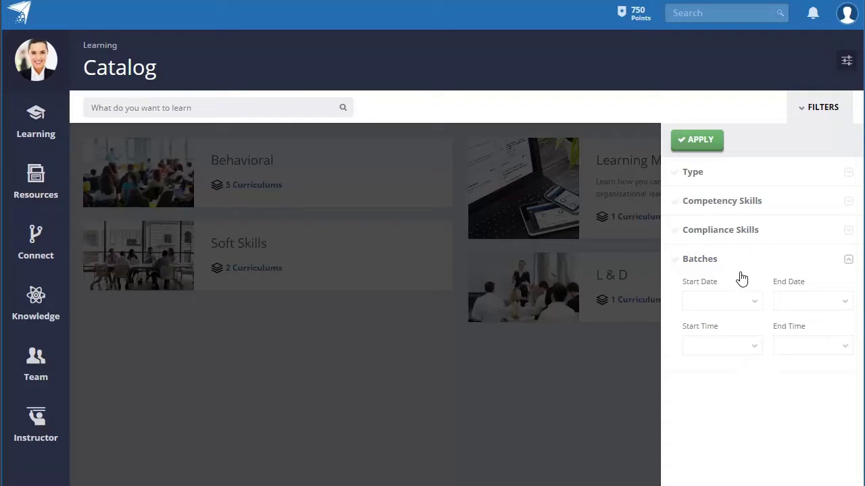
pyautogui.click(756, 302)
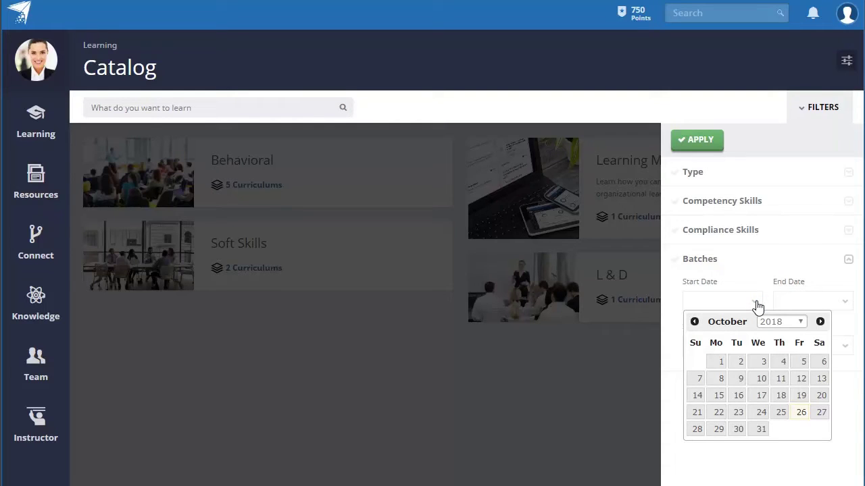
pyautogui.click(820, 322)
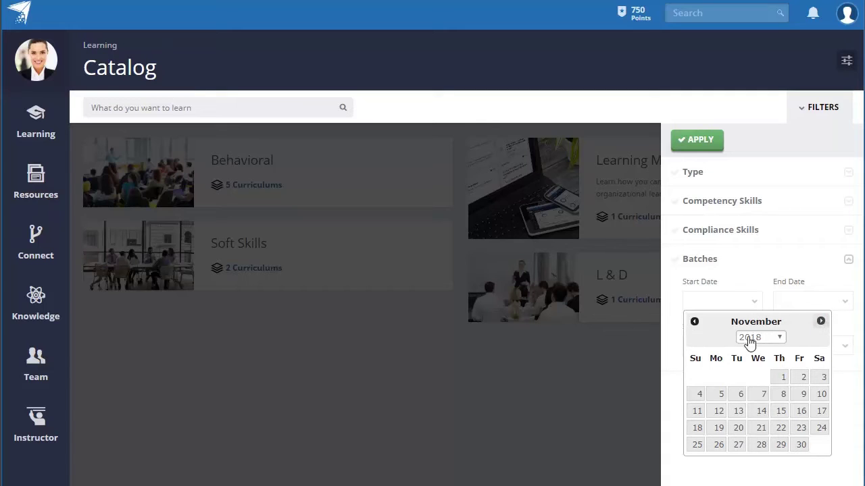
pyautogui.click(721, 396)
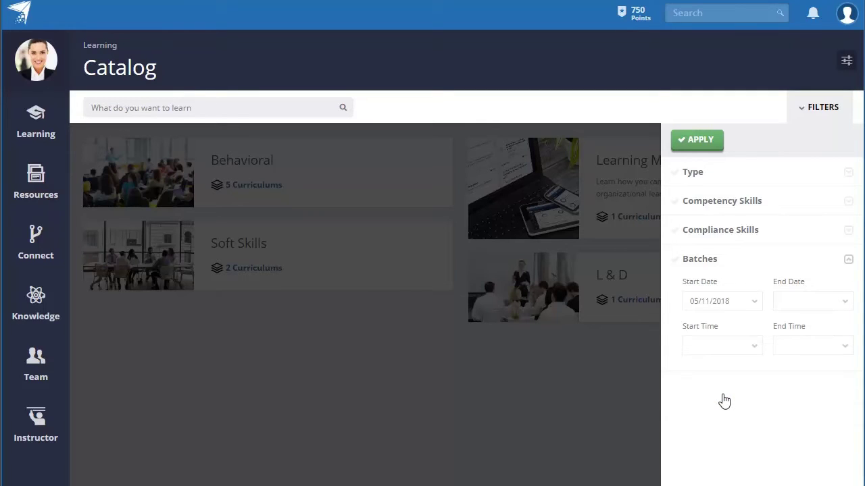
pyautogui.click(698, 143)
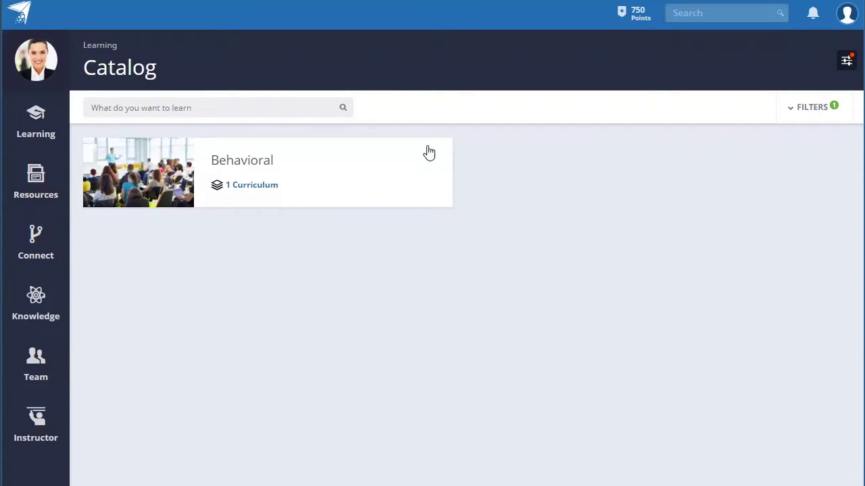
# Review the matching batches of the Behavioral category's Leadership Development Program and self-assign the curriculum
pyautogui.click(255, 186)
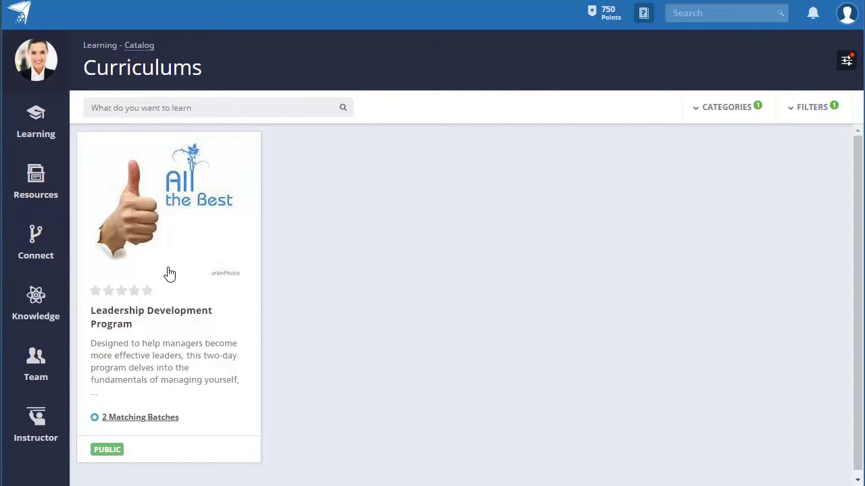
pyautogui.click(151, 419)
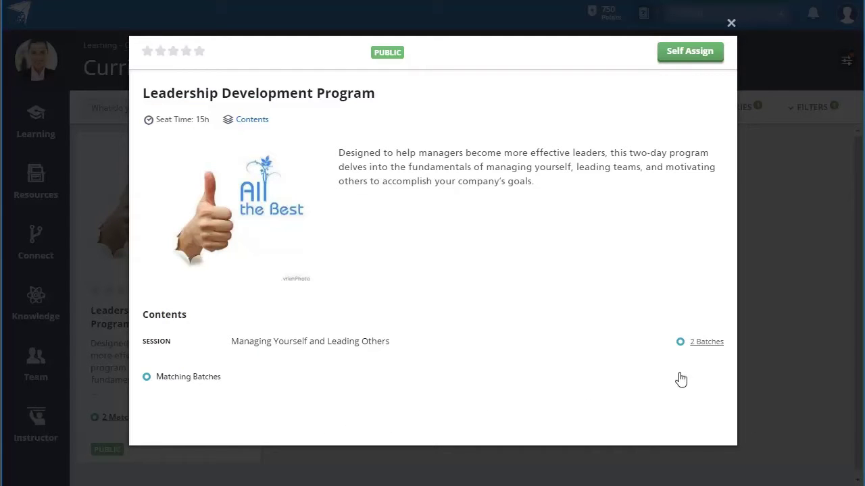
pyautogui.click(707, 345)
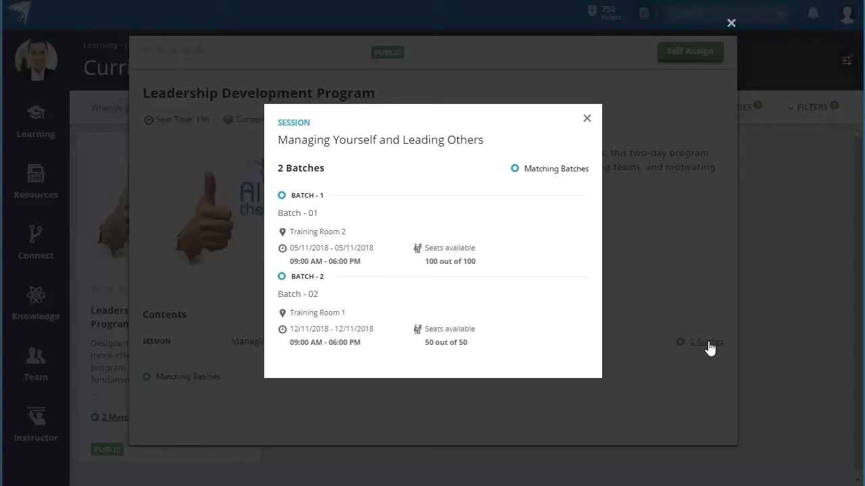
pyautogui.click(588, 119)
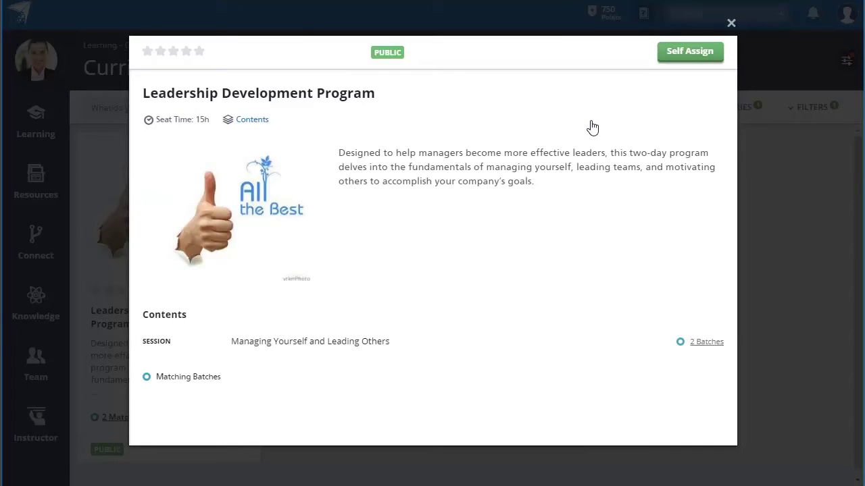
pyautogui.click(694, 55)
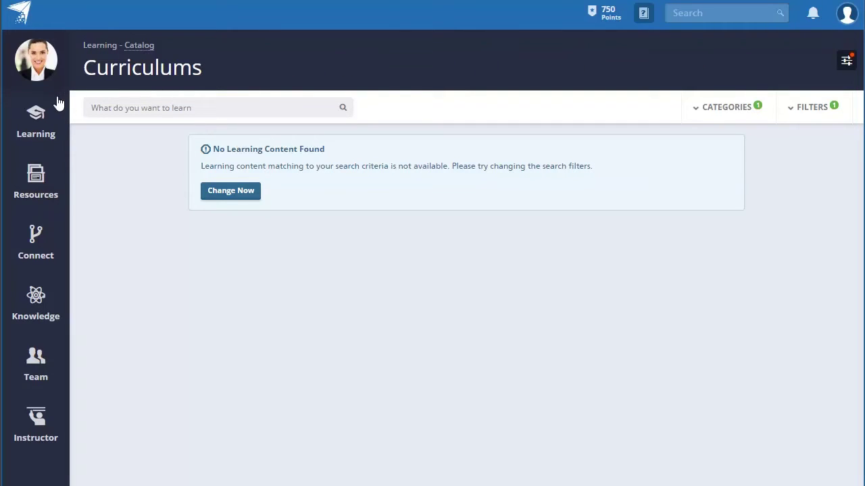
# Open the learning plan and show the curriculums in the Behavioral category
pyautogui.click(24, 133)
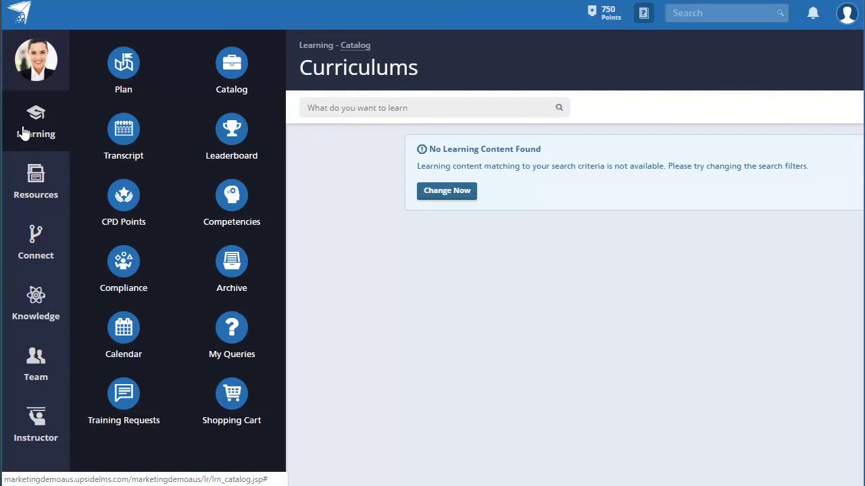
pyautogui.click(120, 64)
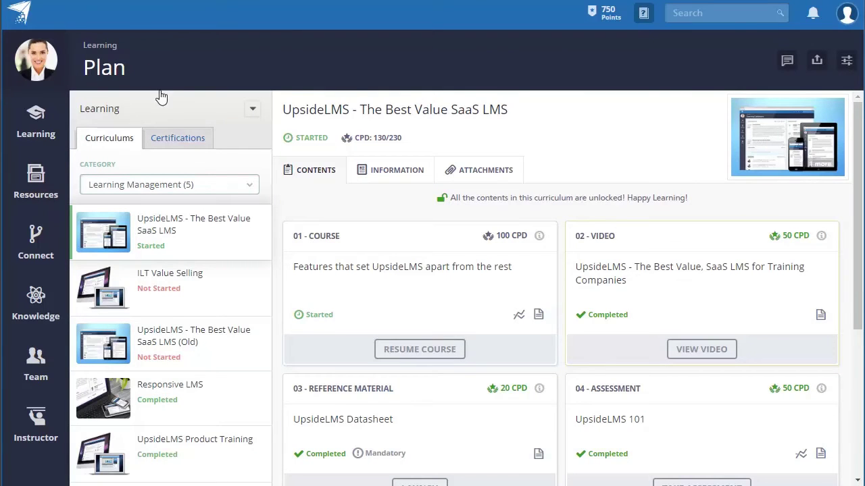
pyautogui.click(176, 189)
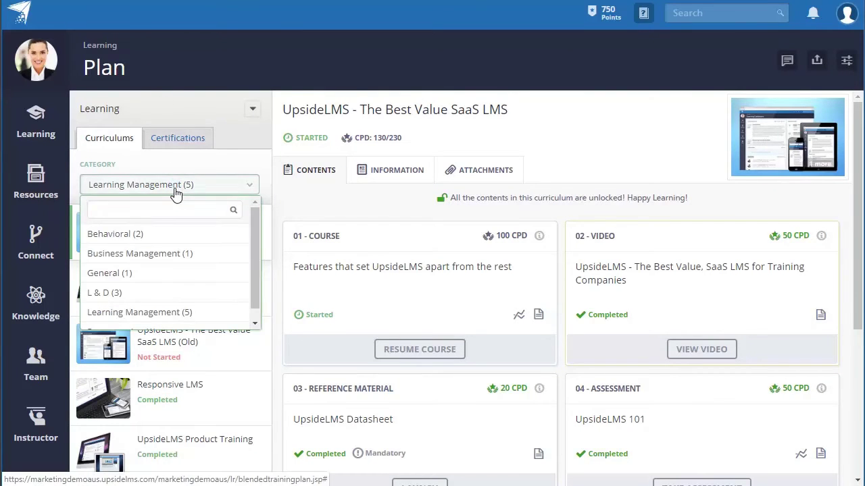
pyautogui.click(133, 235)
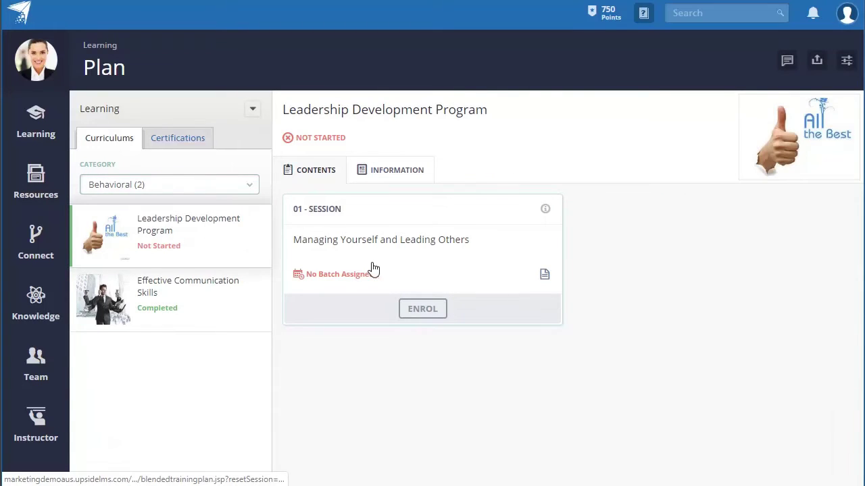
# Enrol in Batch - 01 of the Managing Yourself and Leading Others session and confirm the enrolment
pyautogui.click(423, 311)
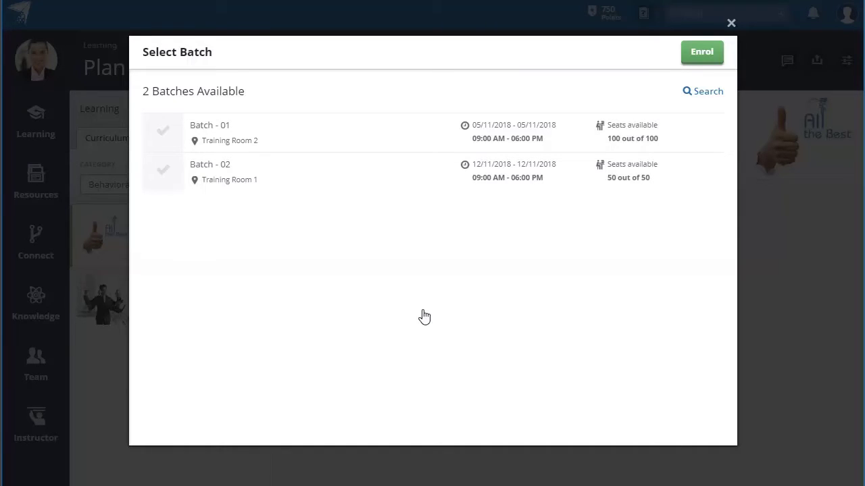
pyautogui.click(170, 141)
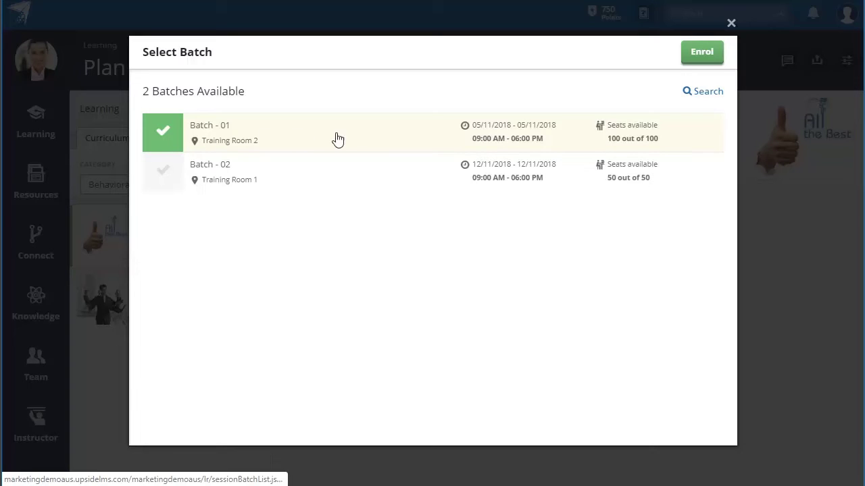
pyautogui.click(700, 62)
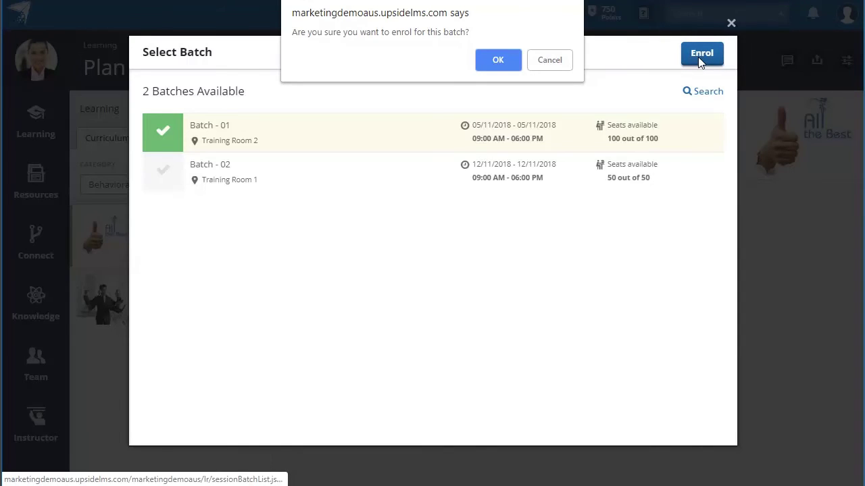
pyautogui.click(501, 62)
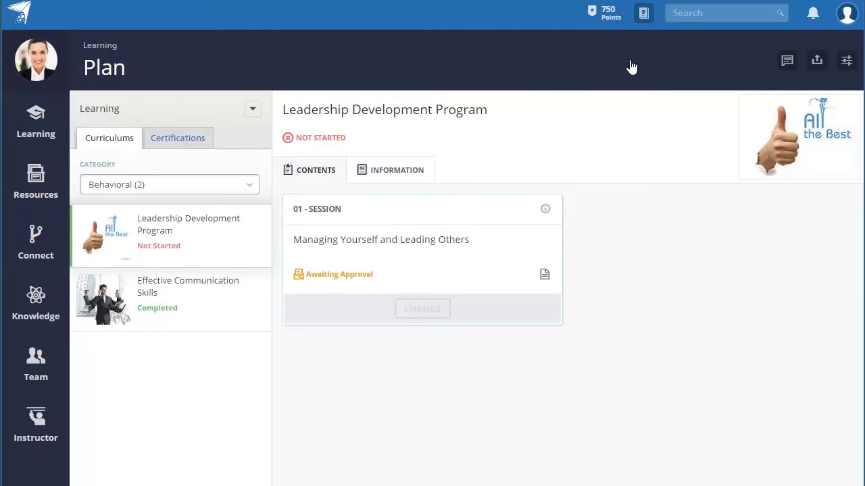
# Switch to admin mode and accept the batch nomination request for Batch - 01 from the notifications
pyautogui.click(849, 22)
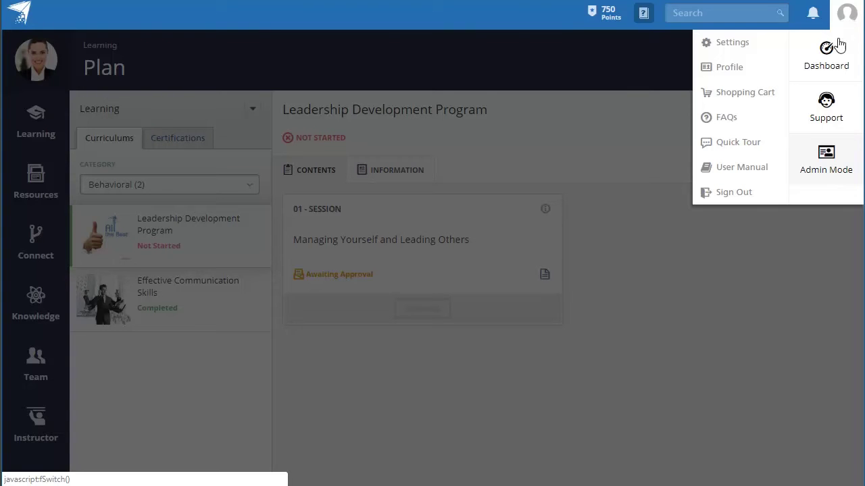
pyautogui.click(829, 156)
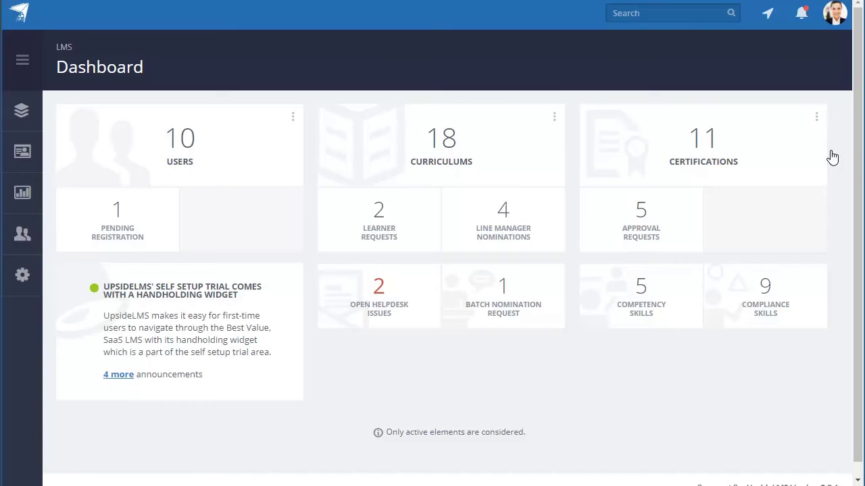
pyautogui.click(801, 14)
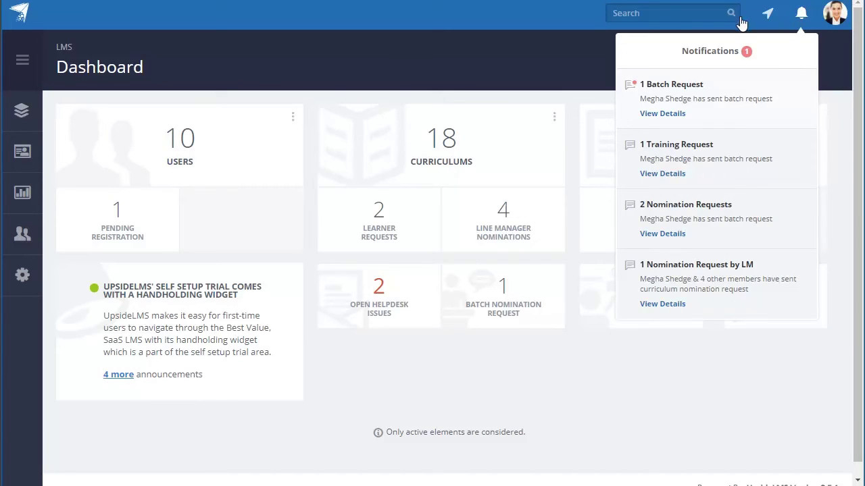
pyautogui.click(664, 115)
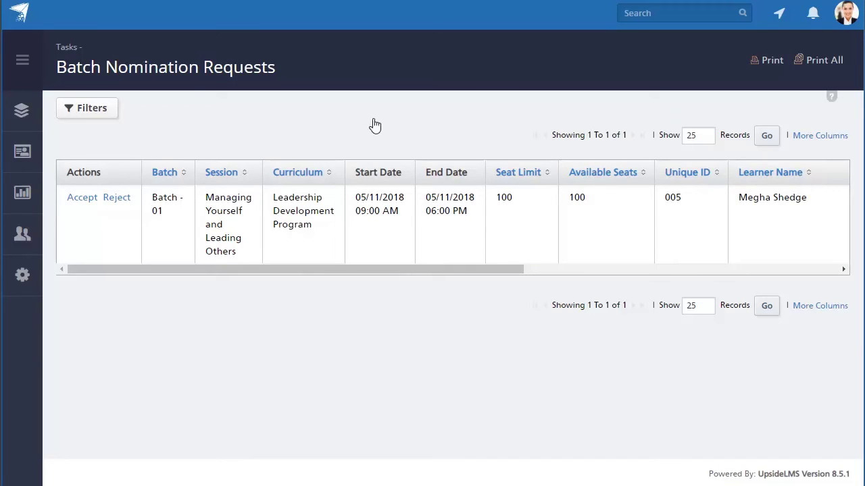
pyautogui.click(82, 198)
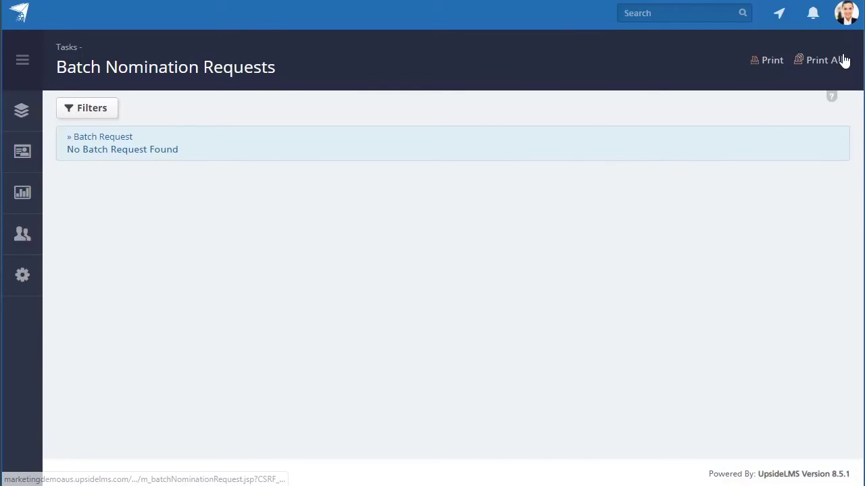
# Return to learner mode and check the batch status of the Leadership Development Program under Behavioral in the learning plan
pyautogui.click(851, 20)
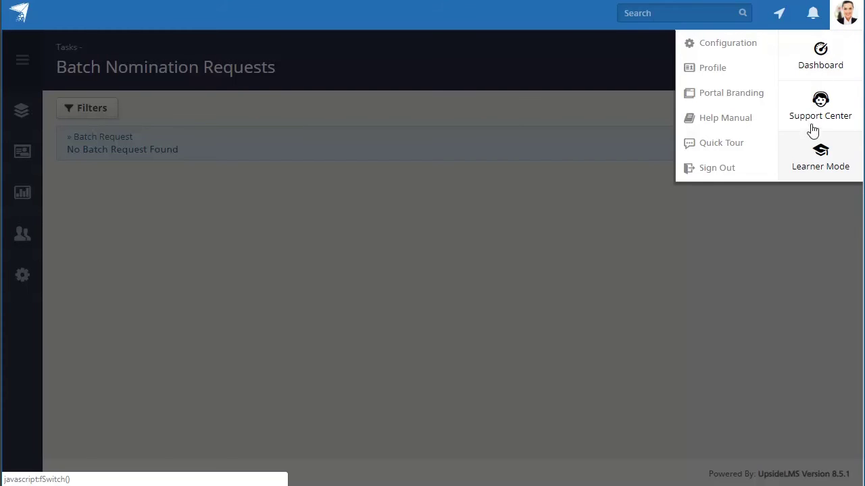
pyautogui.click(812, 158)
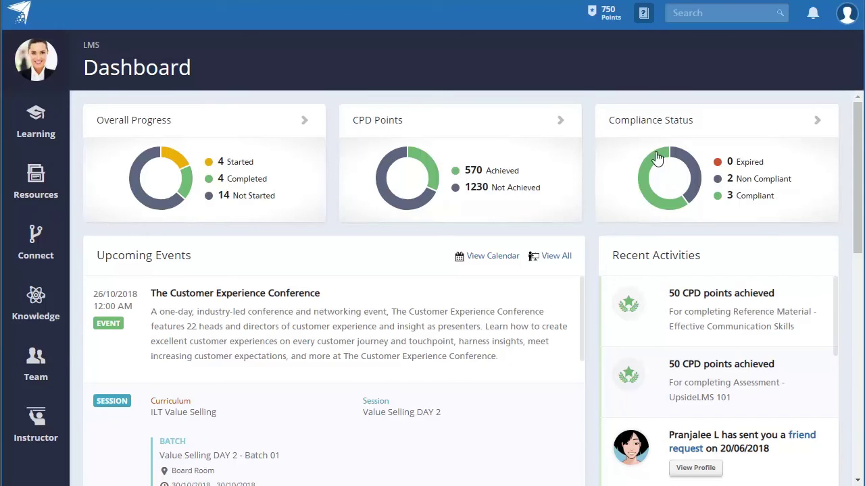
pyautogui.click(43, 135)
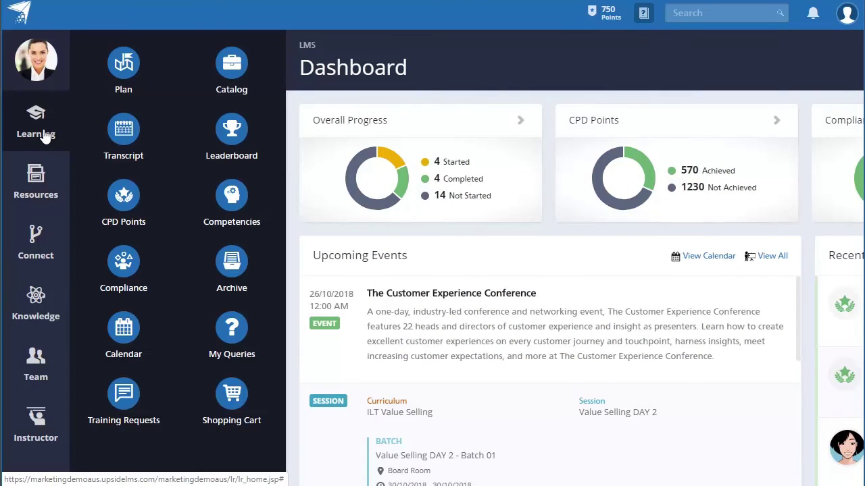
pyautogui.click(121, 73)
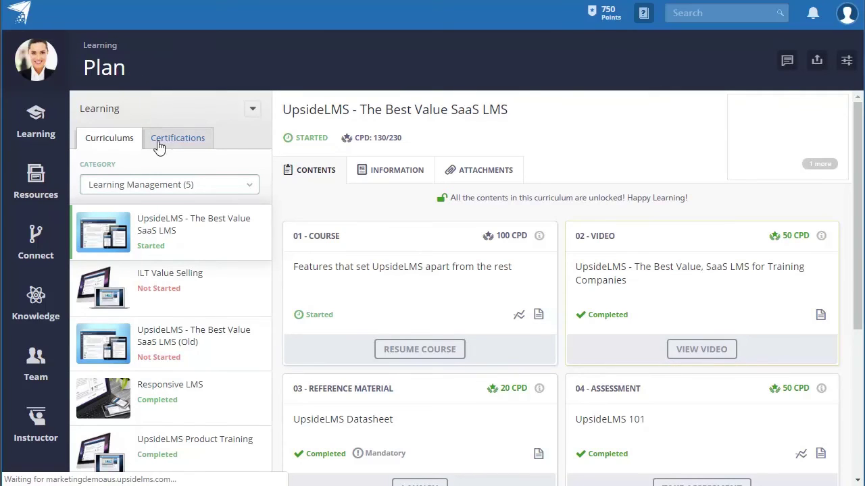
pyautogui.click(160, 190)
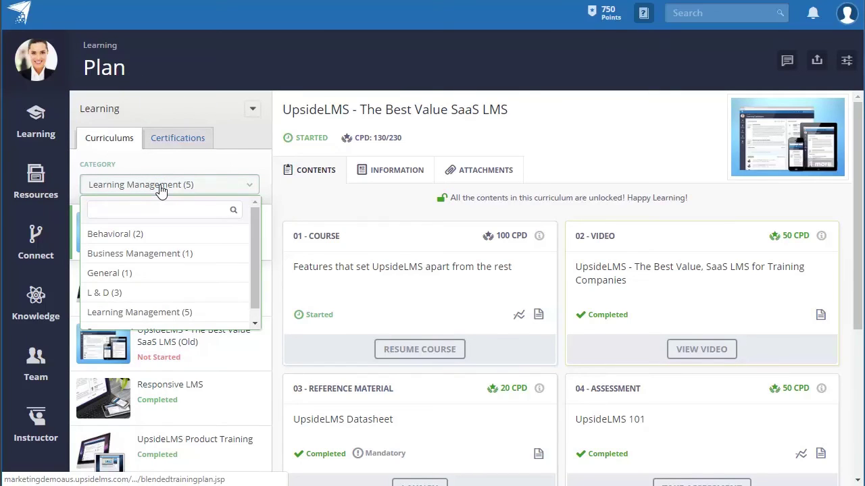
pyautogui.click(121, 234)
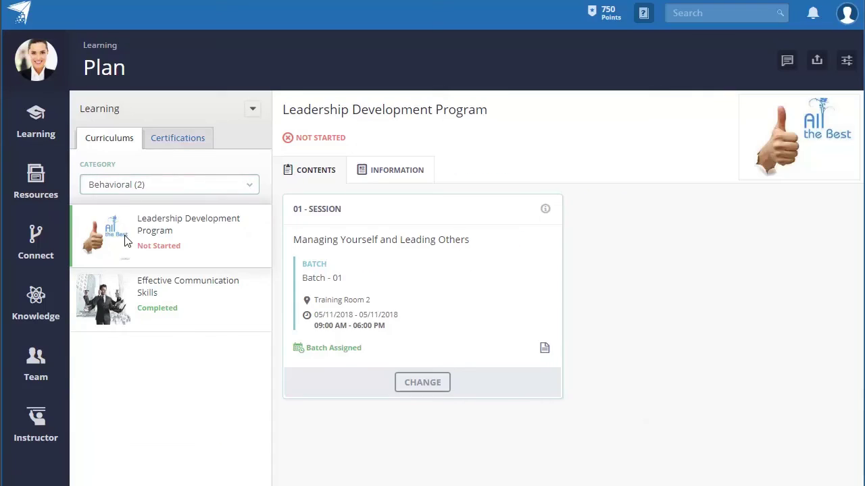